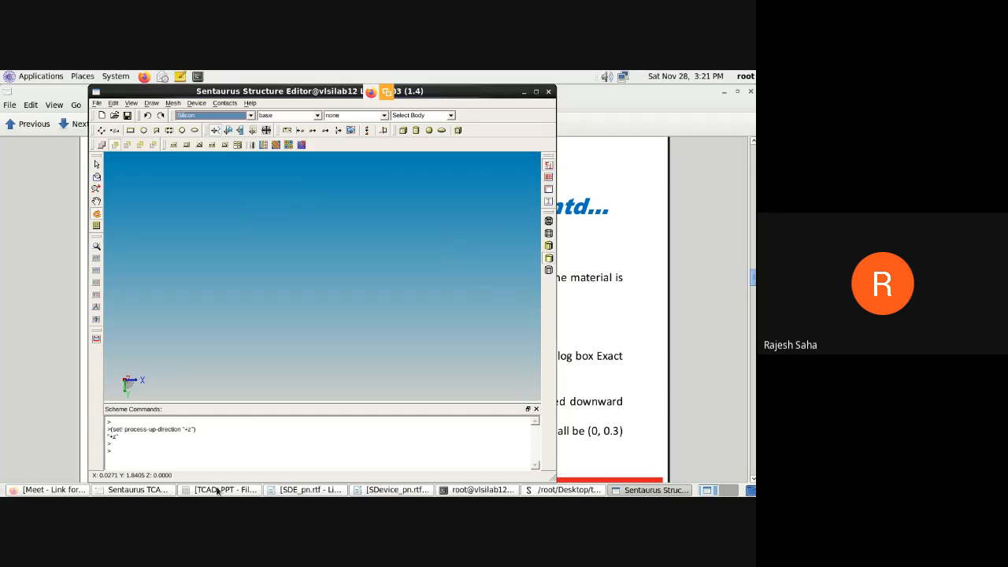
Check the slide's instructions for drawing material regions, then browse the material list in Sentaurus Structure Editor, keeping Silicon.
click(158, 490)
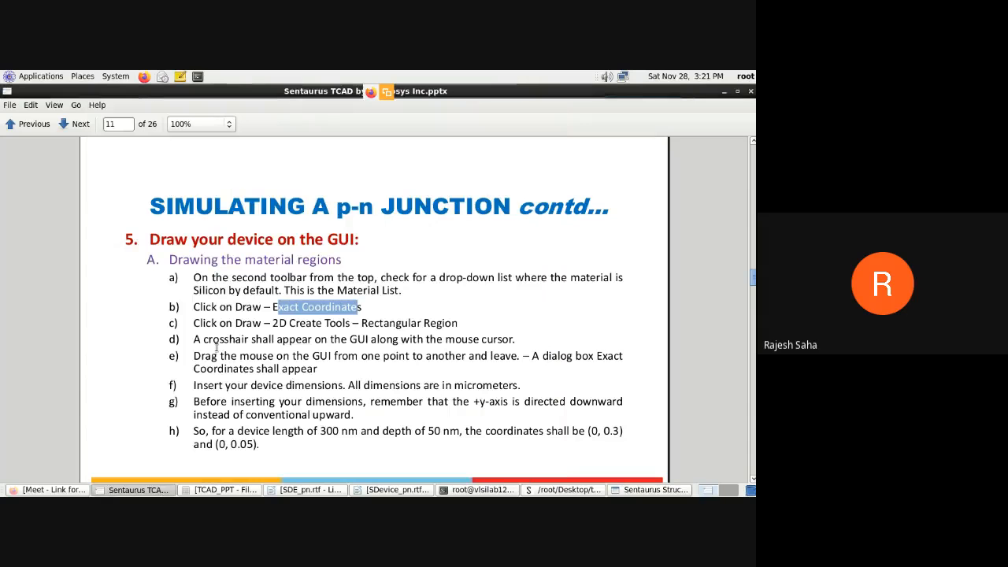
click(256, 285)
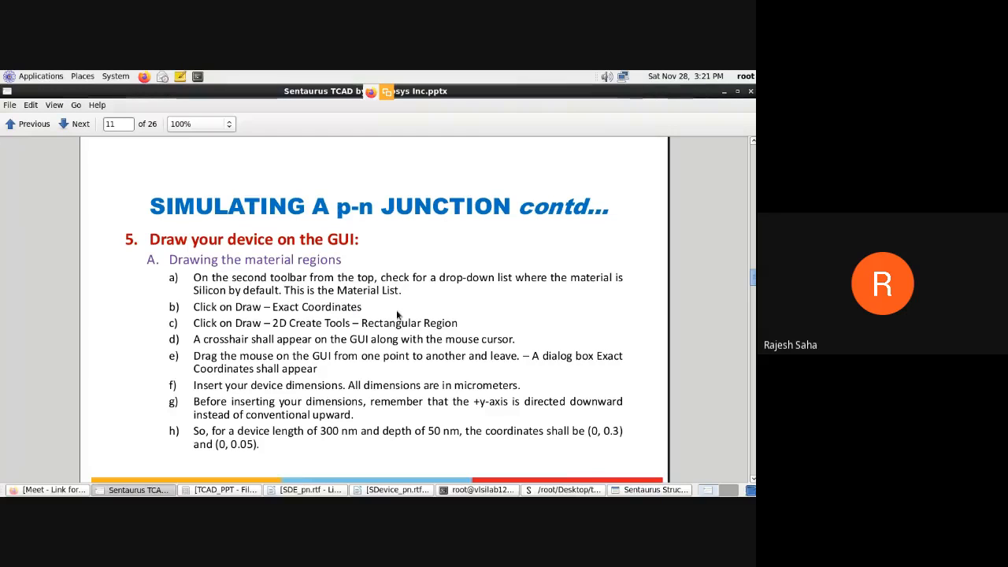
click(658, 490)
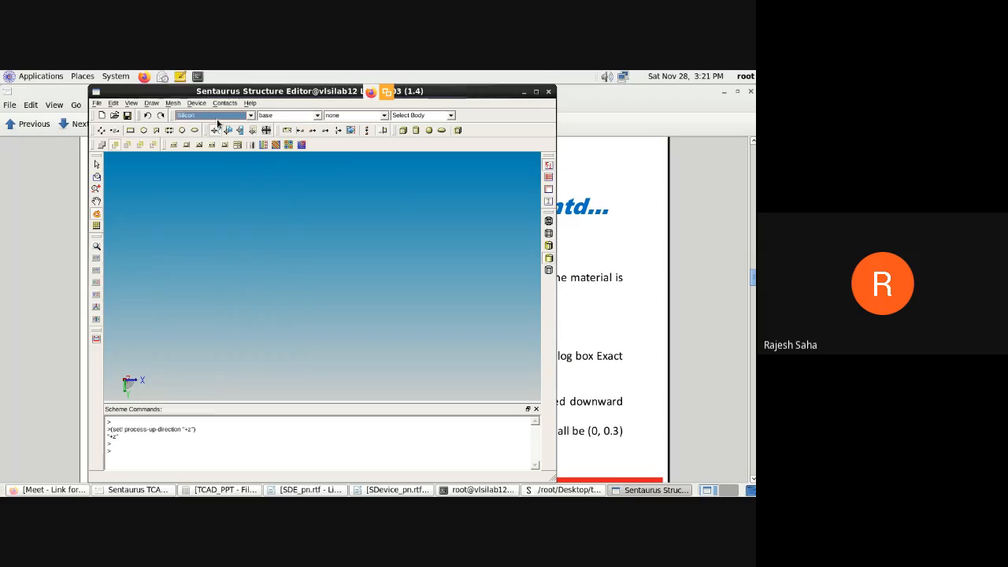
click(251, 116)
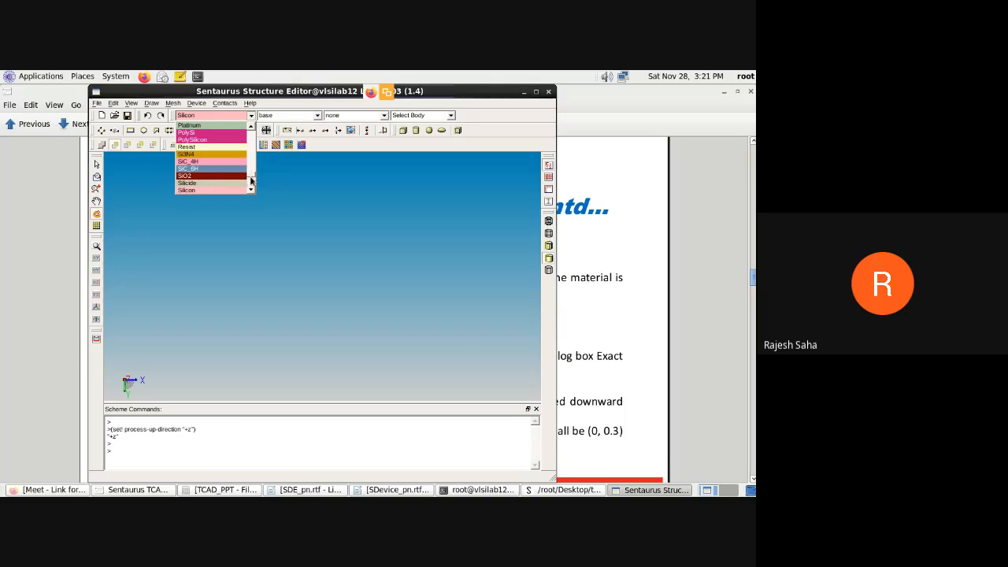
scroll(249, 179, down, 2)
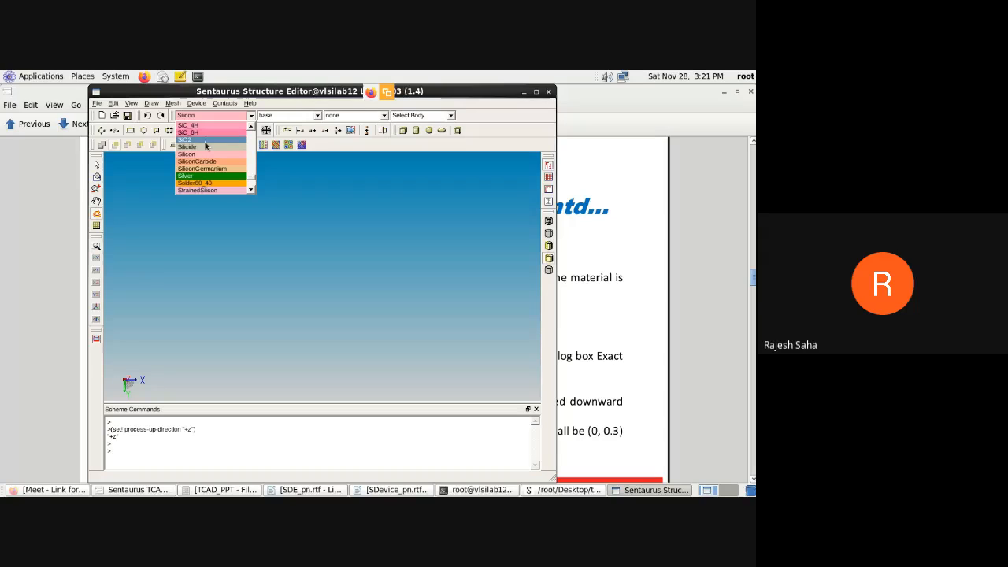
scroll(252, 168, up, 3)
drag(251, 168, 252, 133)
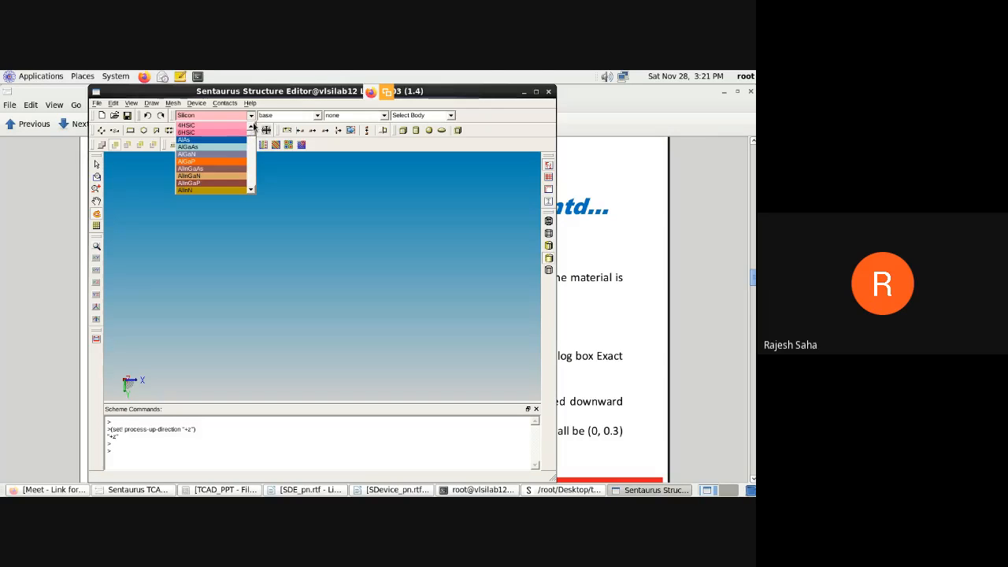
click(251, 116)
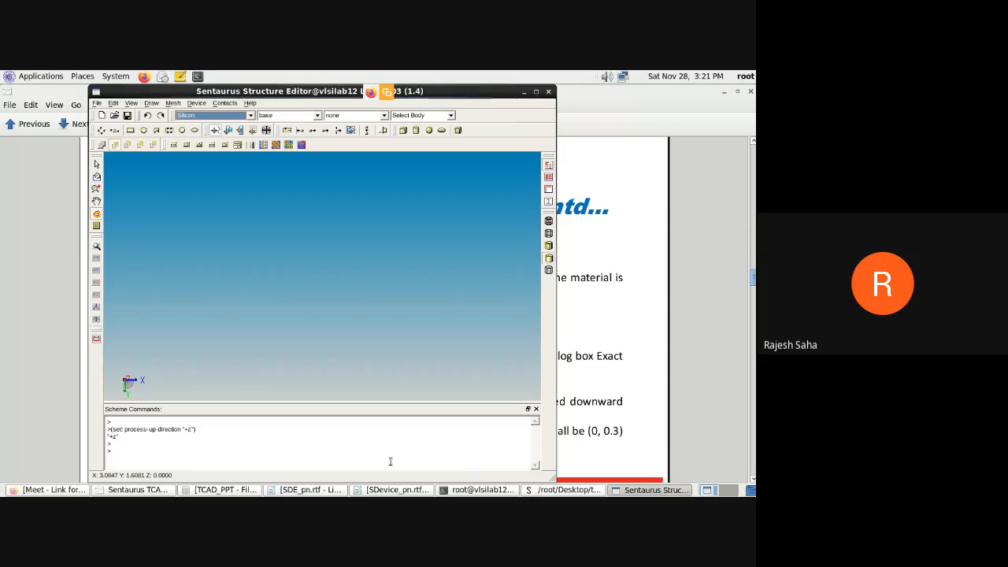
Following the slide's instructions, draw a Silicon rectangular region in Sentaurus Structure Editor from about (-1.23, -1.25) to (0.93, 0.18).
click(167, 491)
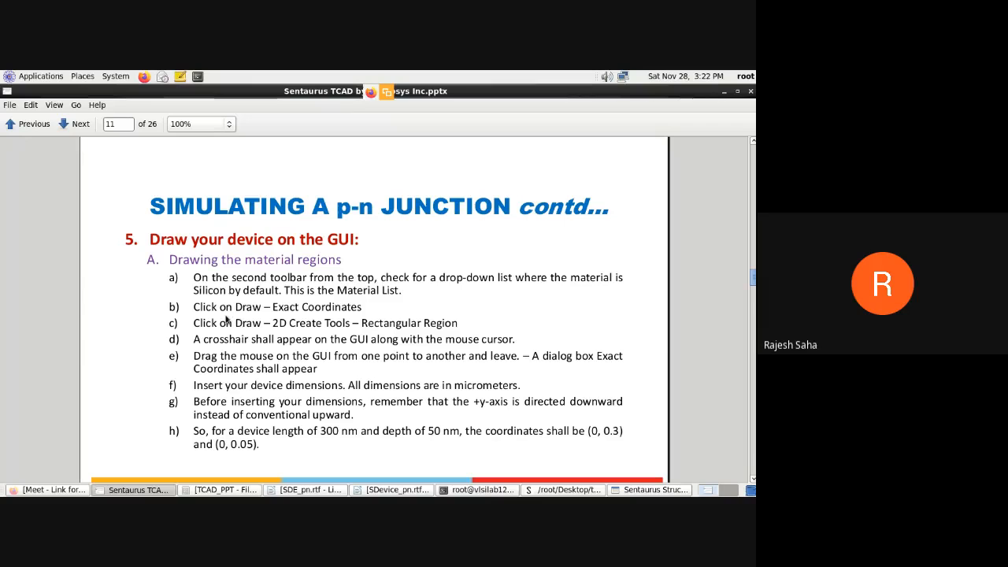
drag(226, 323, 345, 323)
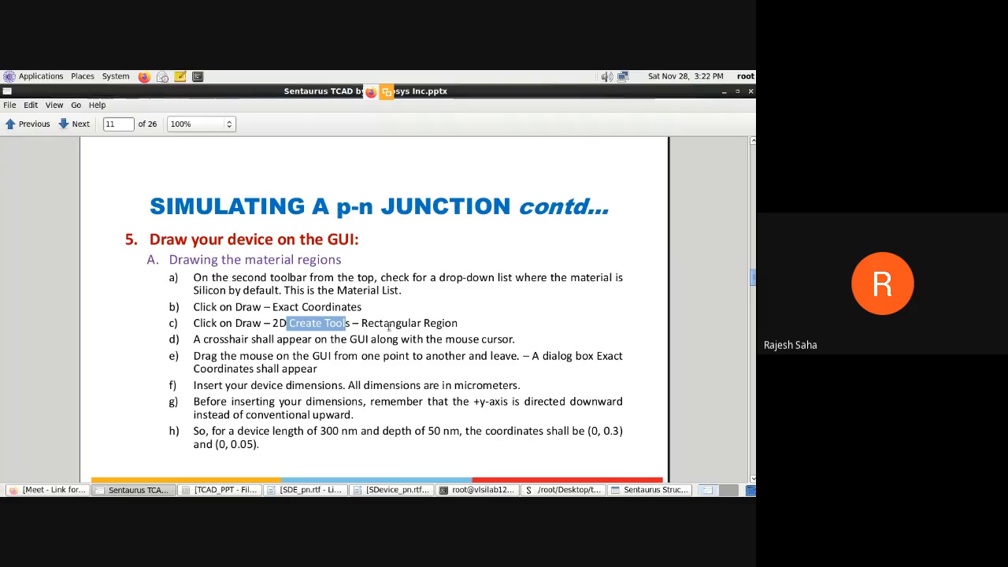
click(650, 490)
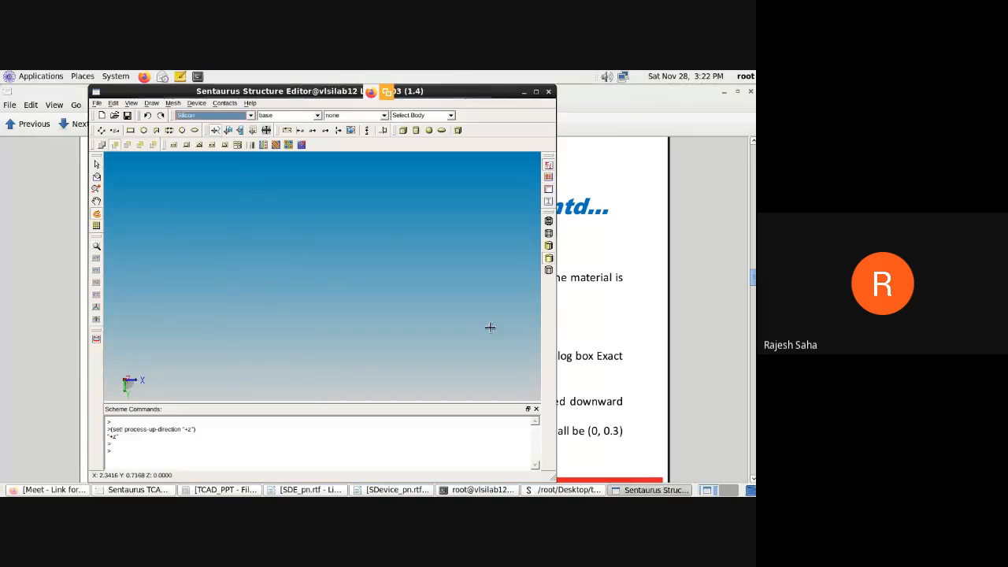
click(152, 103)
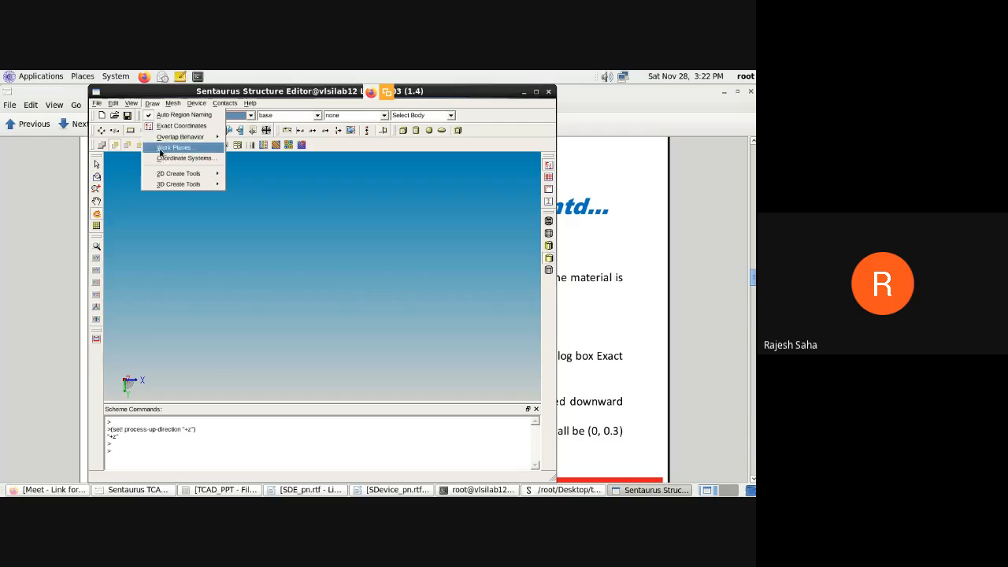
mouse_move(169, 176)
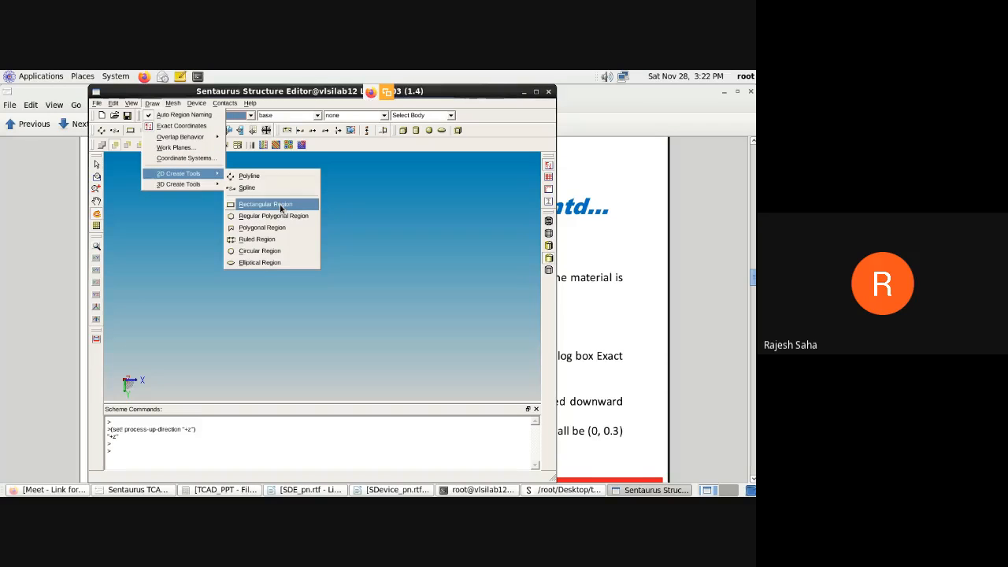
click(268, 205)
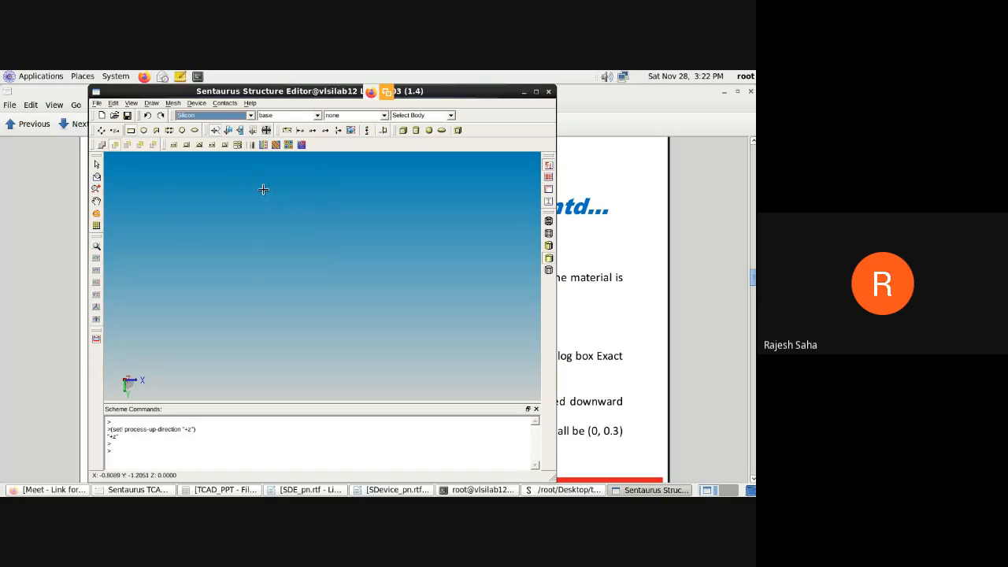
drag(234, 187, 388, 293)
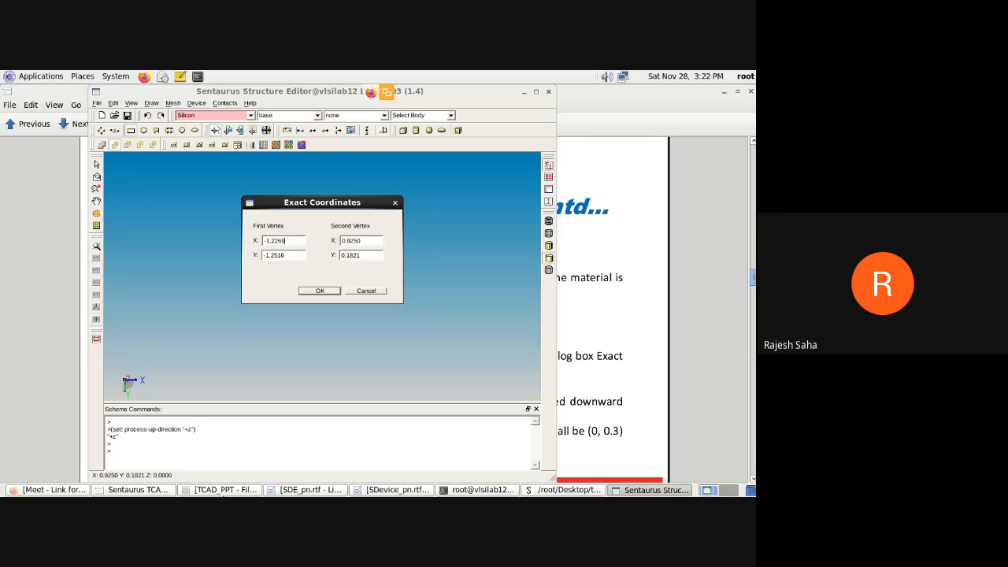
Look up the p-n junction's corner coordinates in the slide deck's device diagram and return to Sentaurus Structure Editor.
click(160, 490)
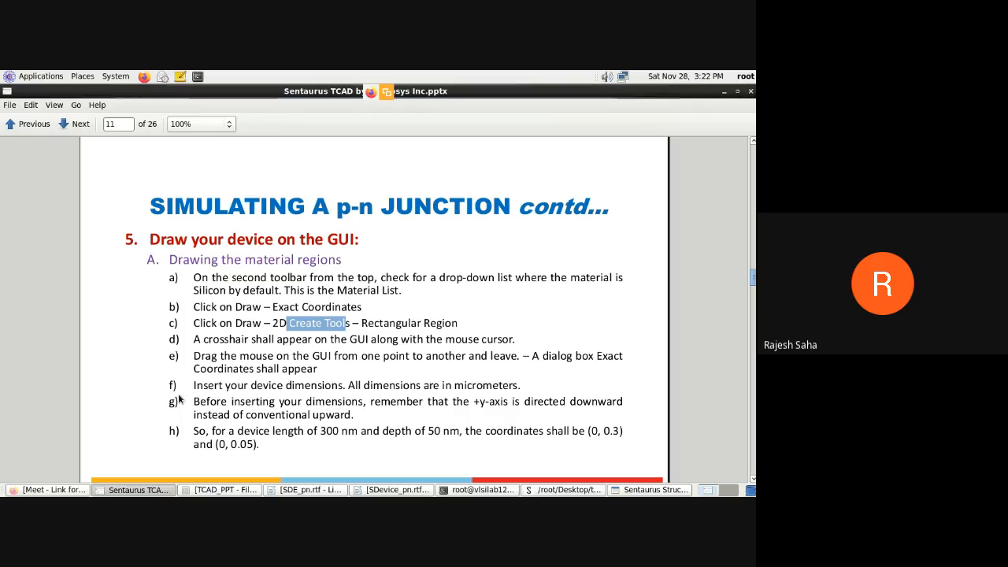
scroll(179, 398, up, 10)
scroll(178, 390, up, 20)
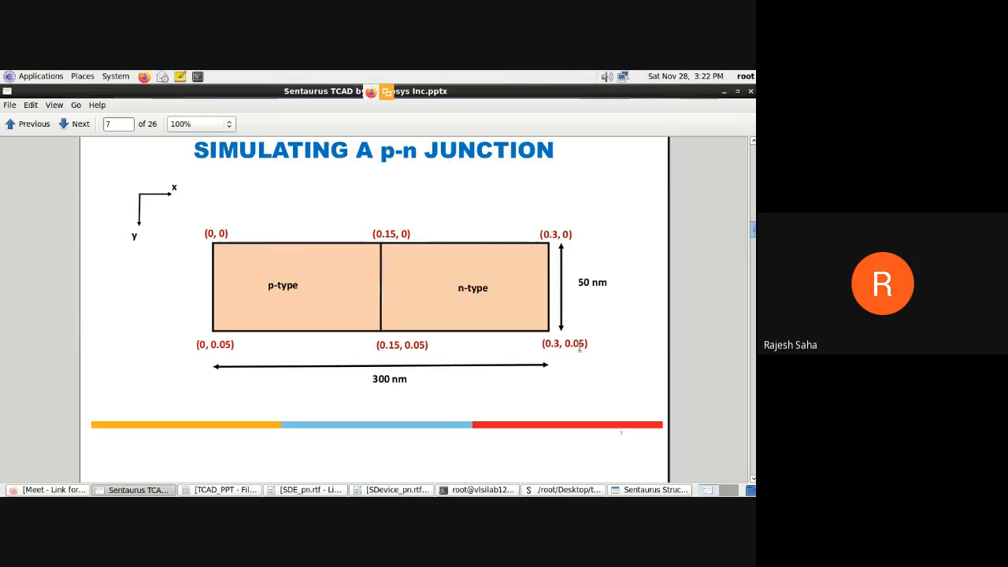
scroll(579, 347, down, 5)
scroll(575, 346, down, 10)
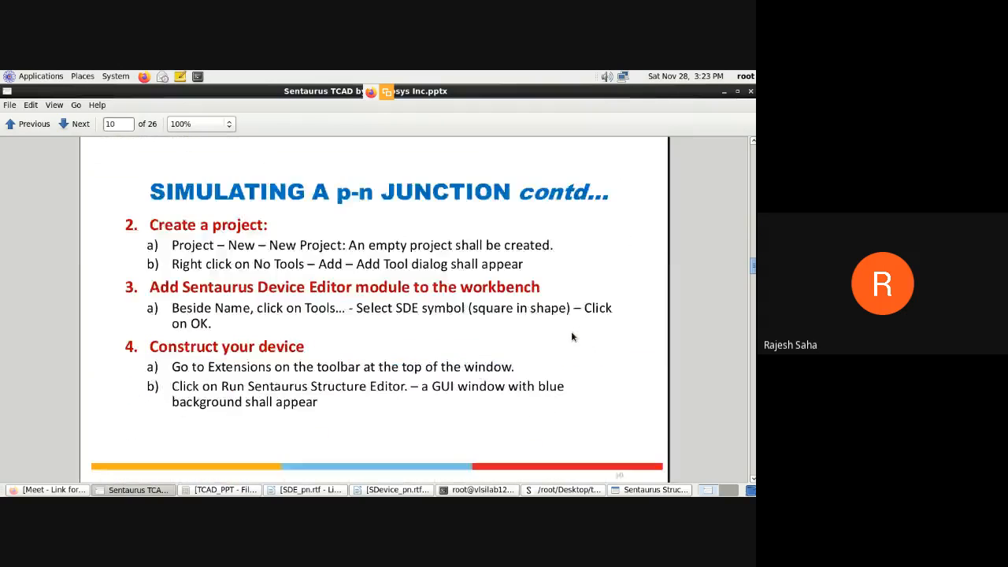
scroll(571, 331, down, 6)
scroll(571, 330, up, 2)
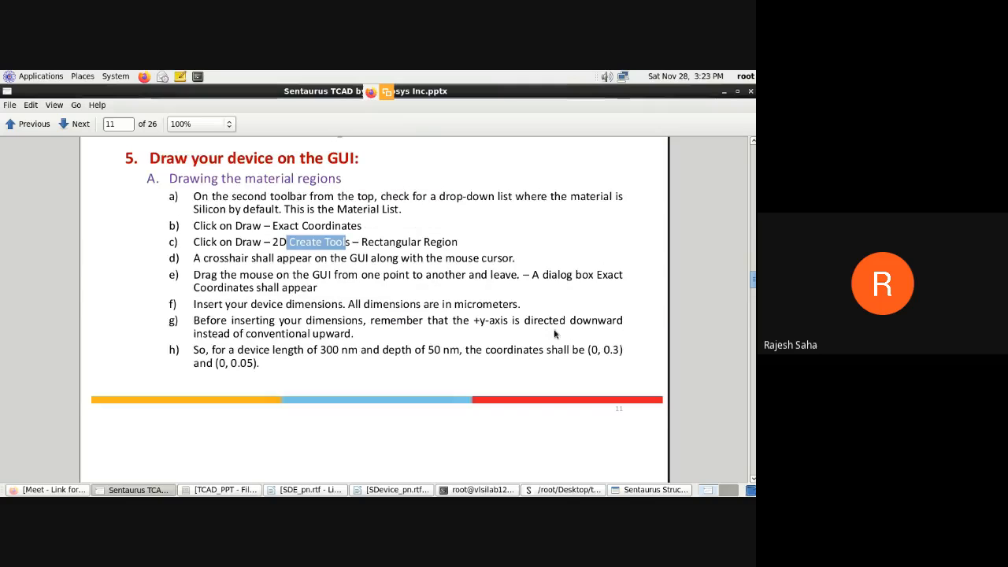
click(655, 490)
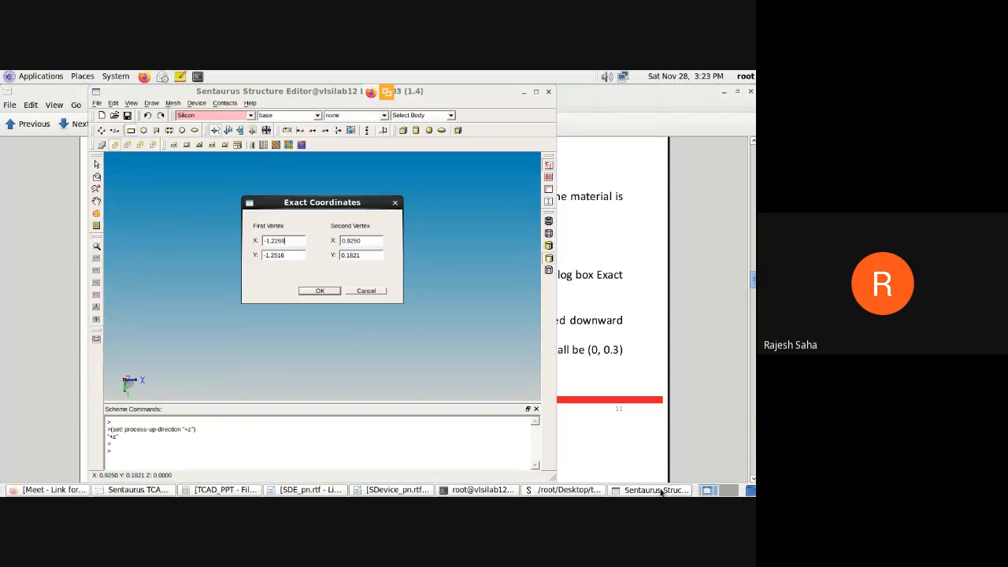
Set the rectangle's first vertex to X 0 and Y 0.
drag(291, 237, 261, 255)
text(0)
click(265, 254)
text(0)
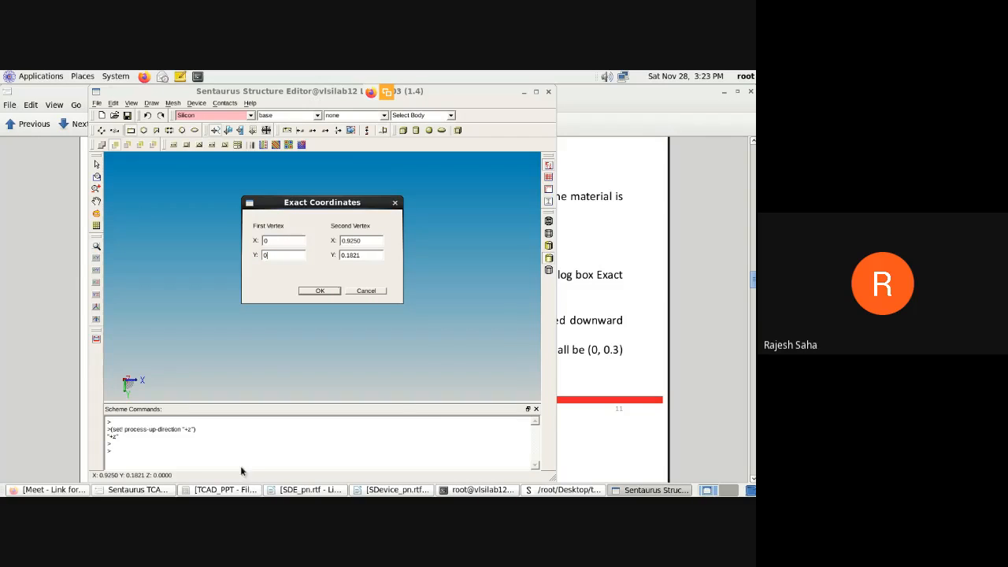
Recheck the device diagram in the slides, set the rectangle's second vertex to X 0.3 and Y 0.05, and create the region.
click(126, 492)
scroll(234, 397, up, 15)
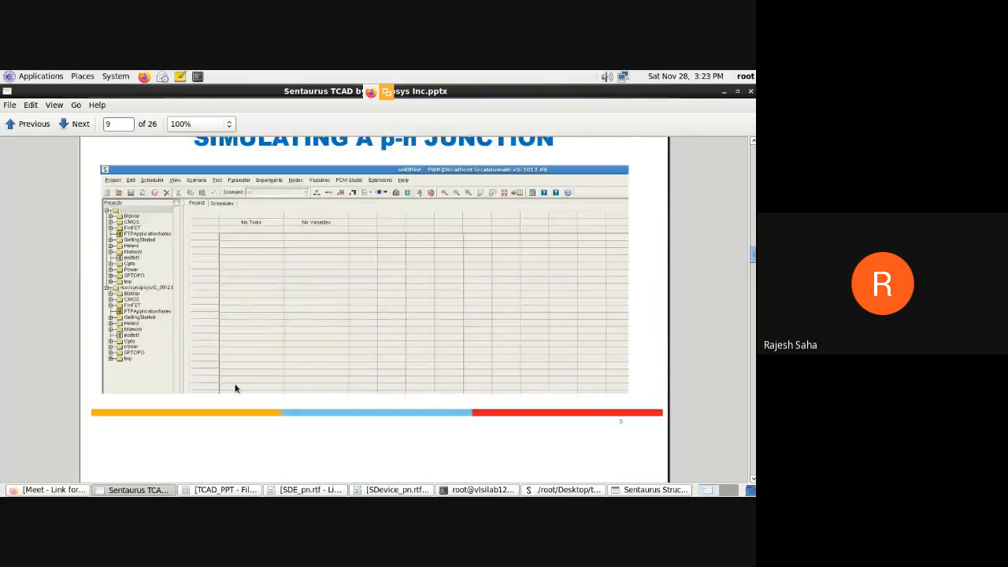
scroll(239, 381, up, 5)
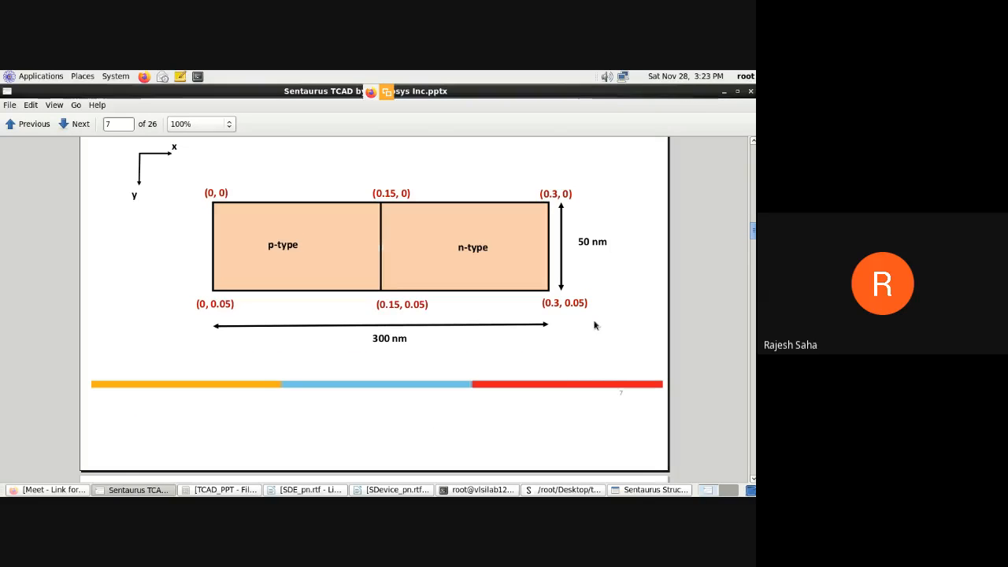
click(651, 490)
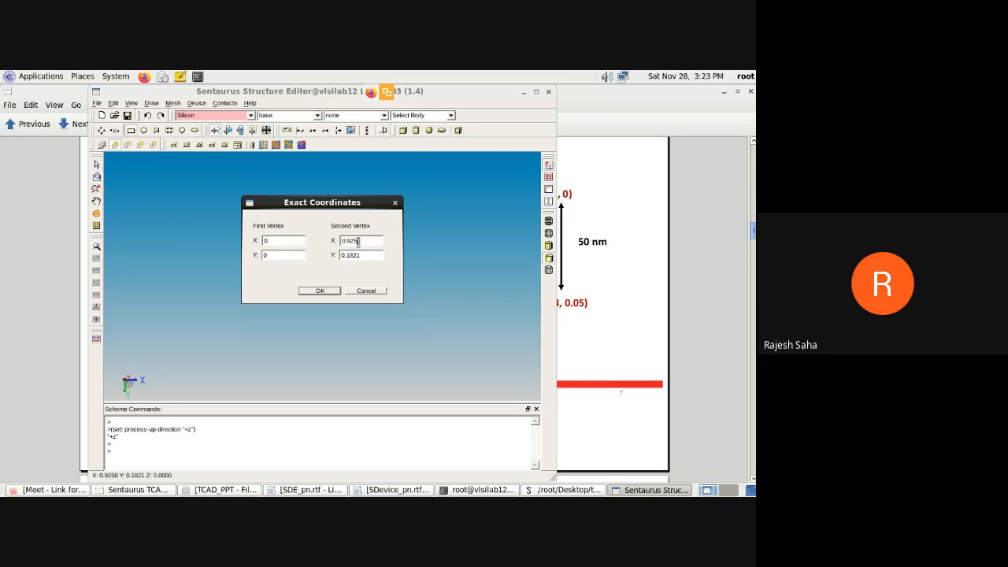
text(0.3)
click(318, 292)
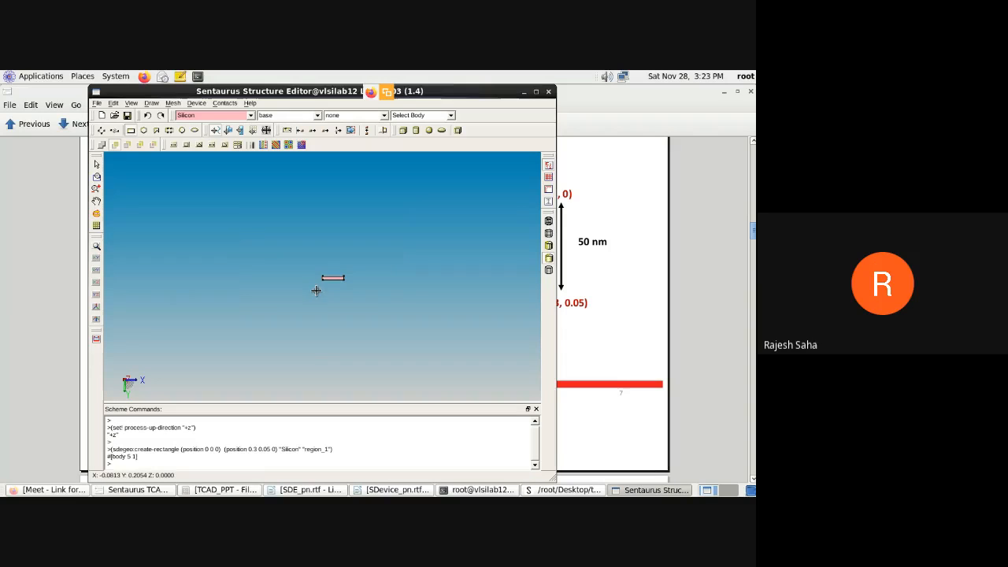
Inspect the silicon block enlarged and in a tilted view, cancel the stray rectangle, and restore the flat XY view with Y downward.
click(97, 271)
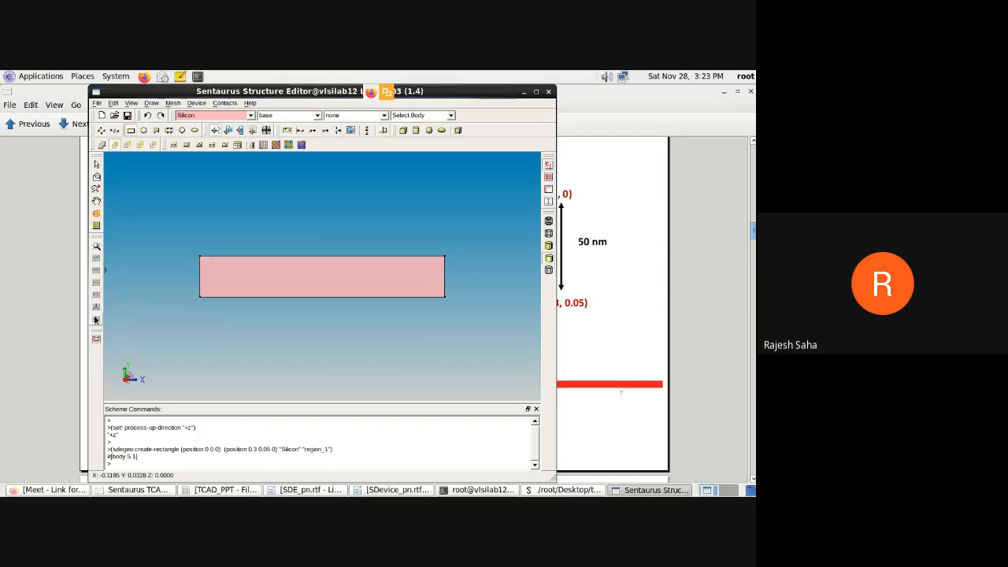
click(95, 320)
drag(315, 281, 333, 283)
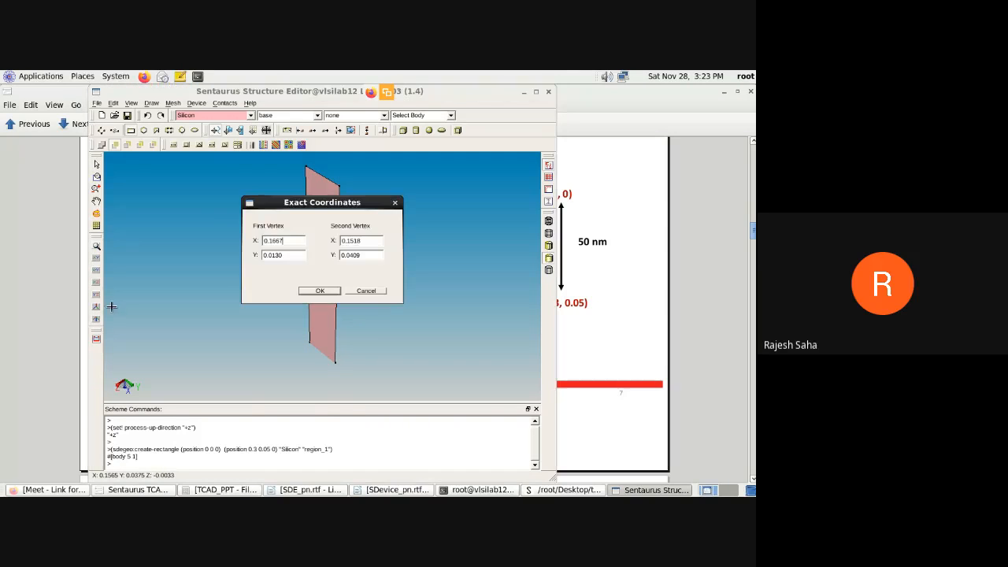
click(366, 291)
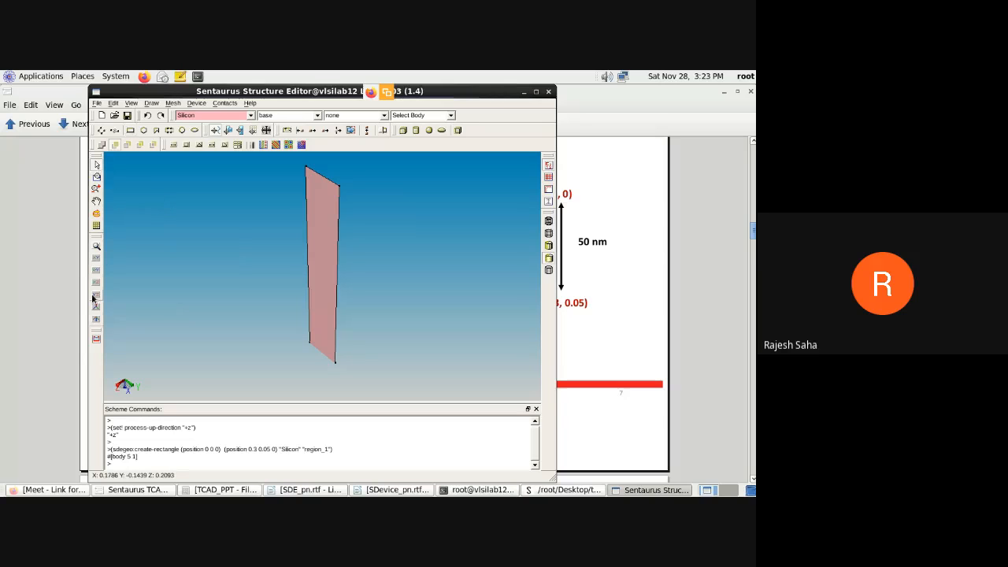
click(95, 272)
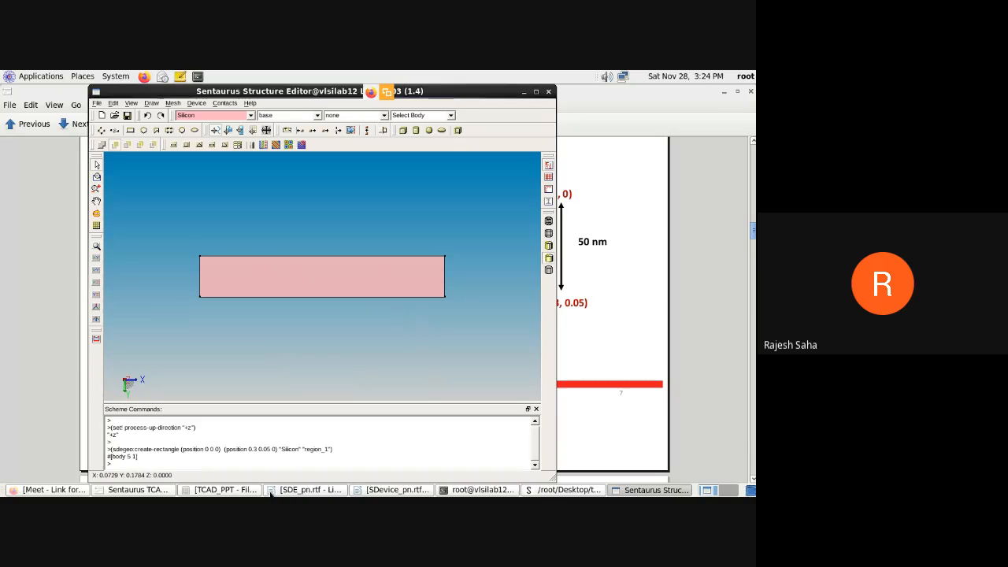
Read the slides on finishing the silicon block and setting the anode contact, then return to Sentaurus Structure Editor.
click(130, 490)
scroll(281, 396, down, 10)
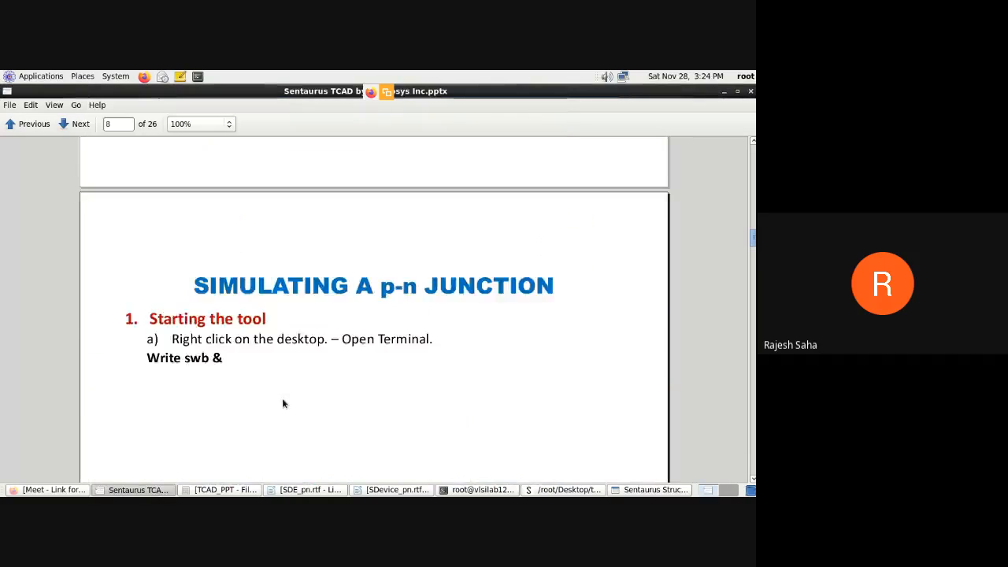
scroll(289, 401, down, 10)
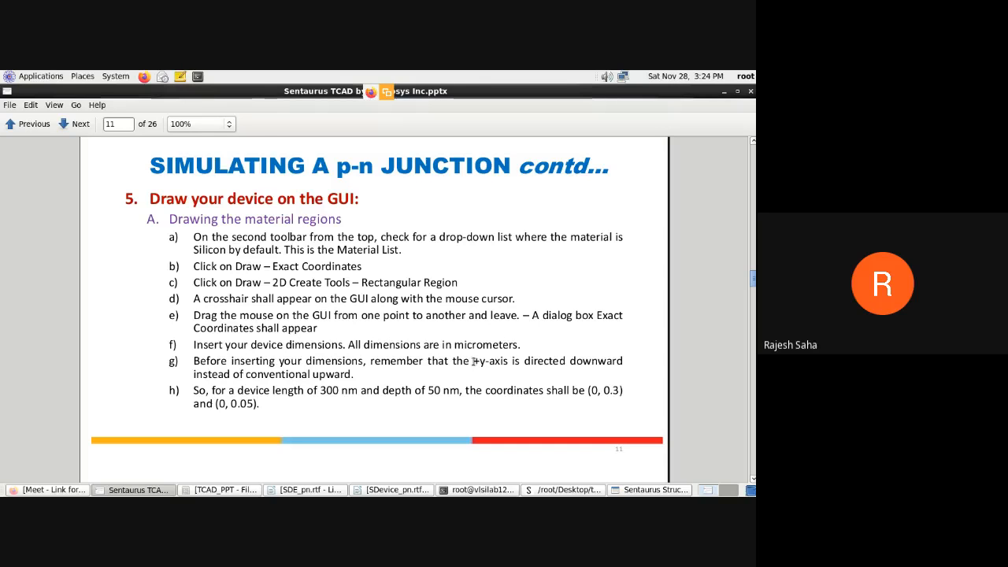
scroll(457, 376, down, 3)
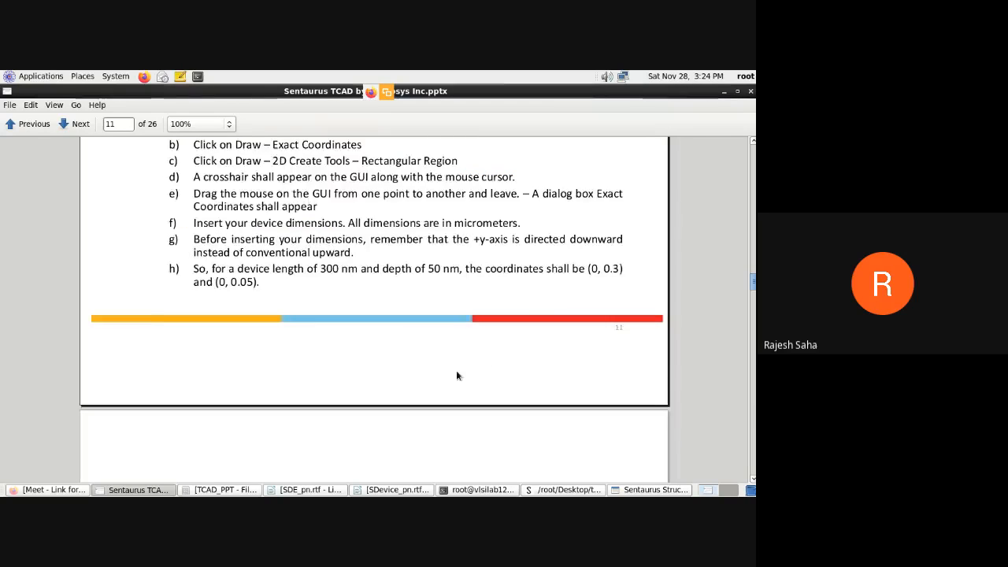
scroll(457, 376, down, 4)
scroll(456, 370, up, 4)
scroll(456, 370, down, 4)
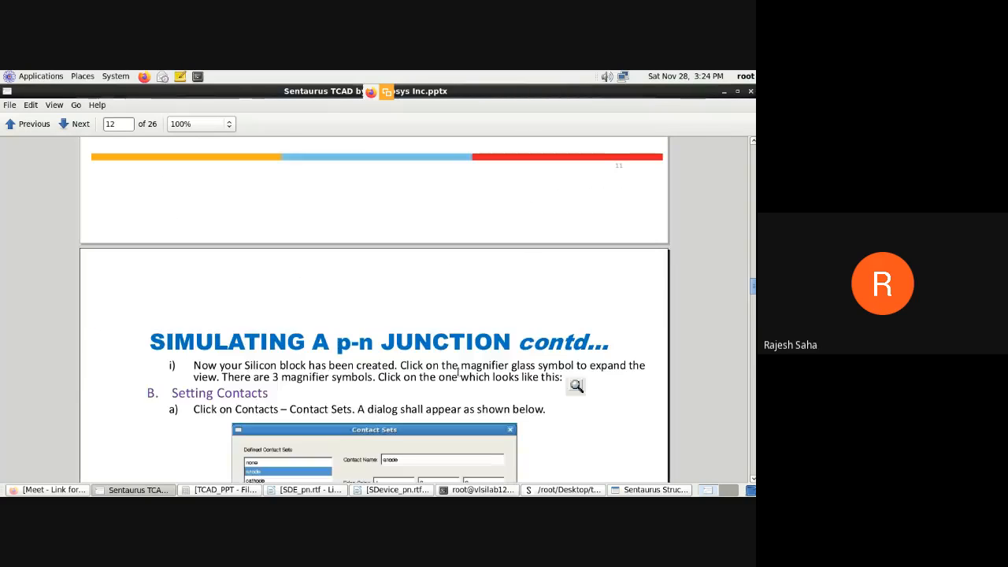
scroll(457, 371, down, 2)
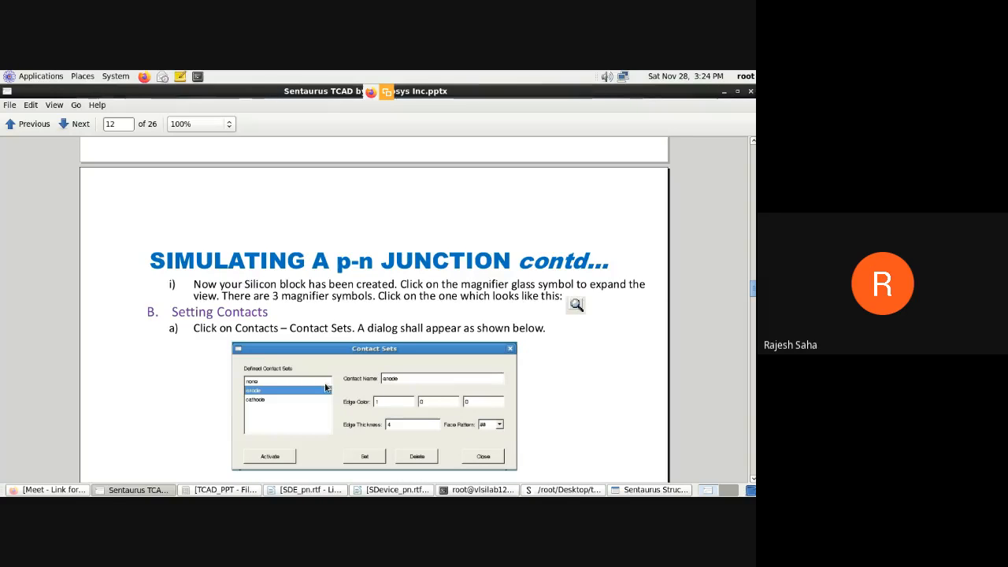
scroll(307, 376, down, 2)
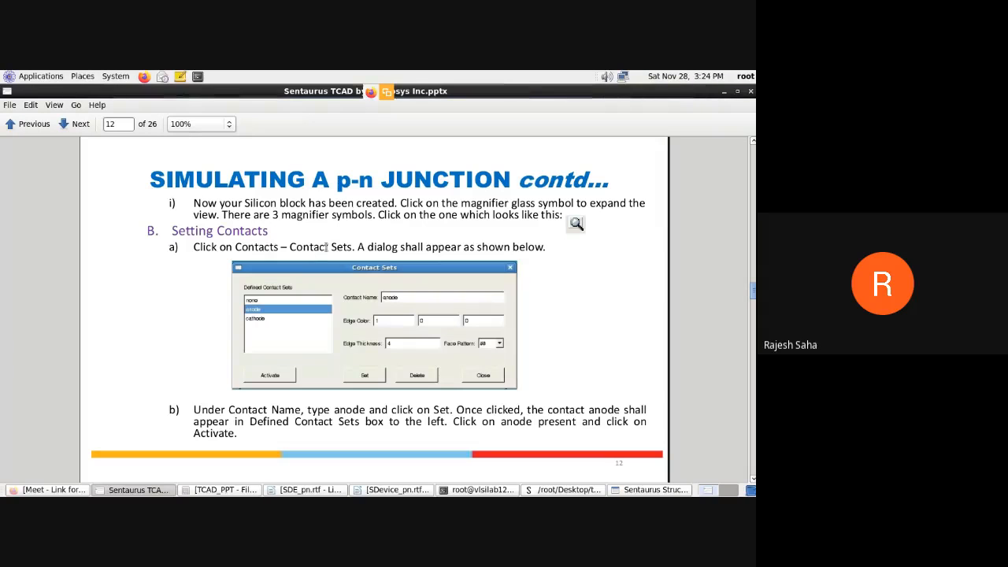
click(640, 489)
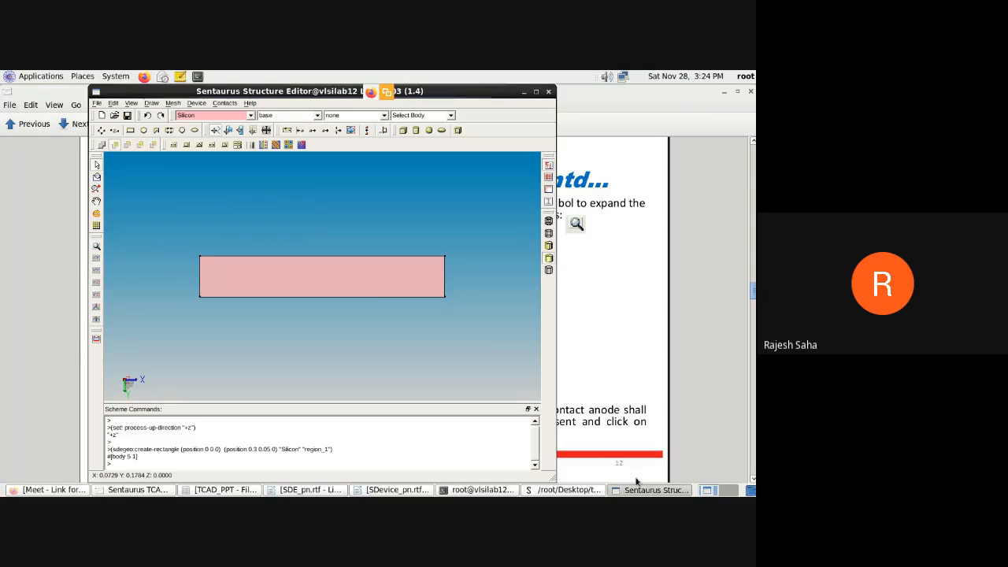
Check the slide's contact example and define a contact set named anode with edge color 1 0 0, edge thickness 4 and face pattern ##.
click(227, 105)
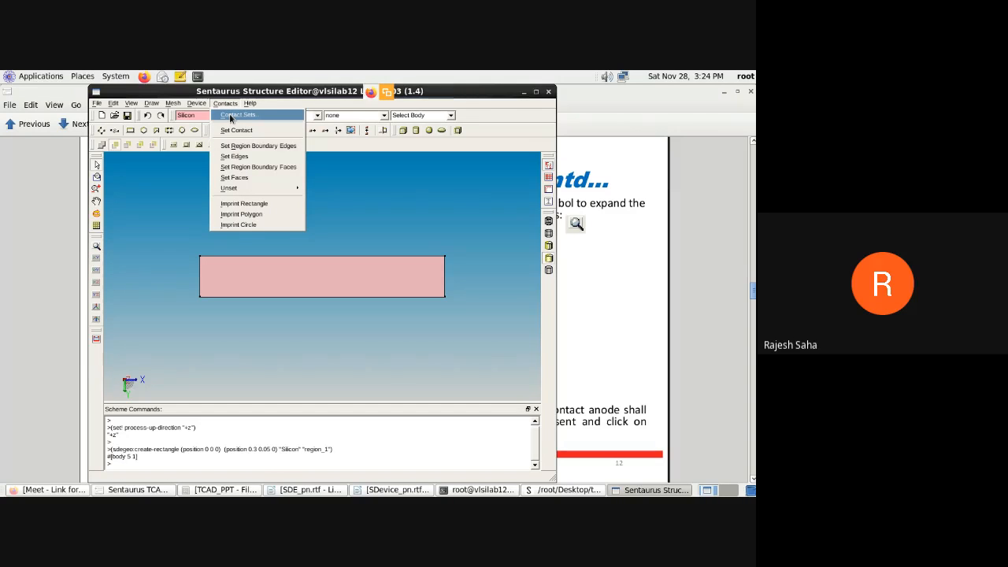
click(231, 117)
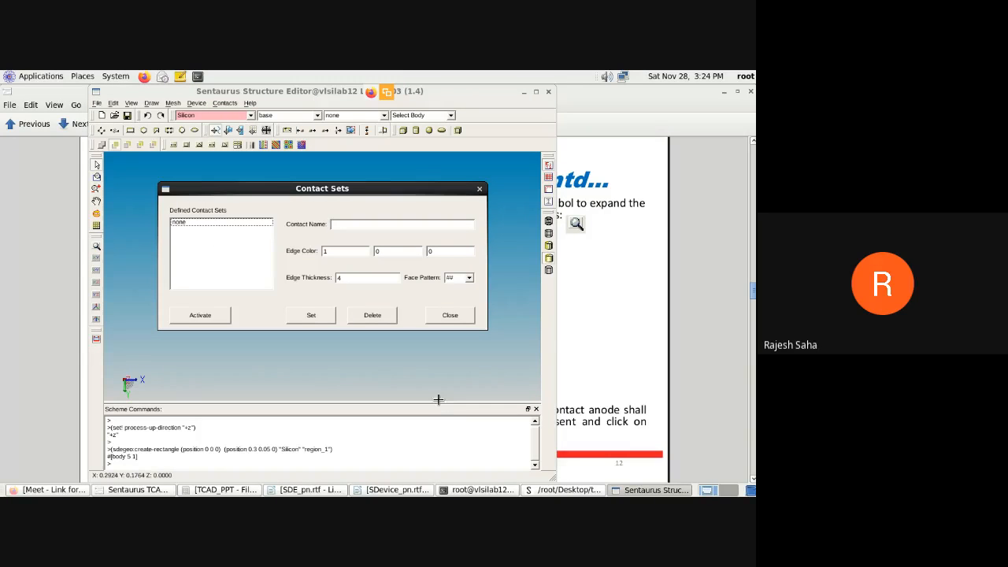
click(139, 491)
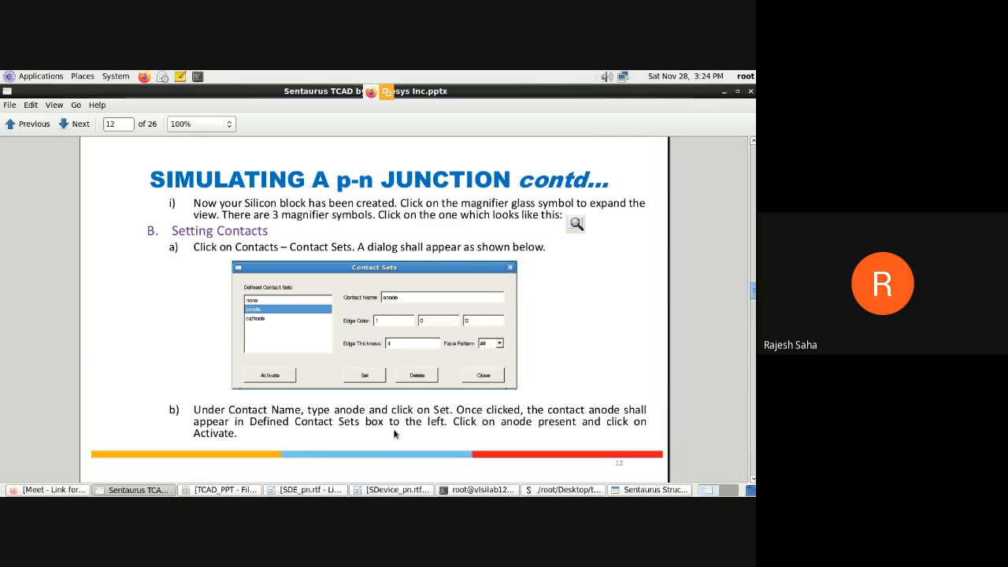
click(677, 490)
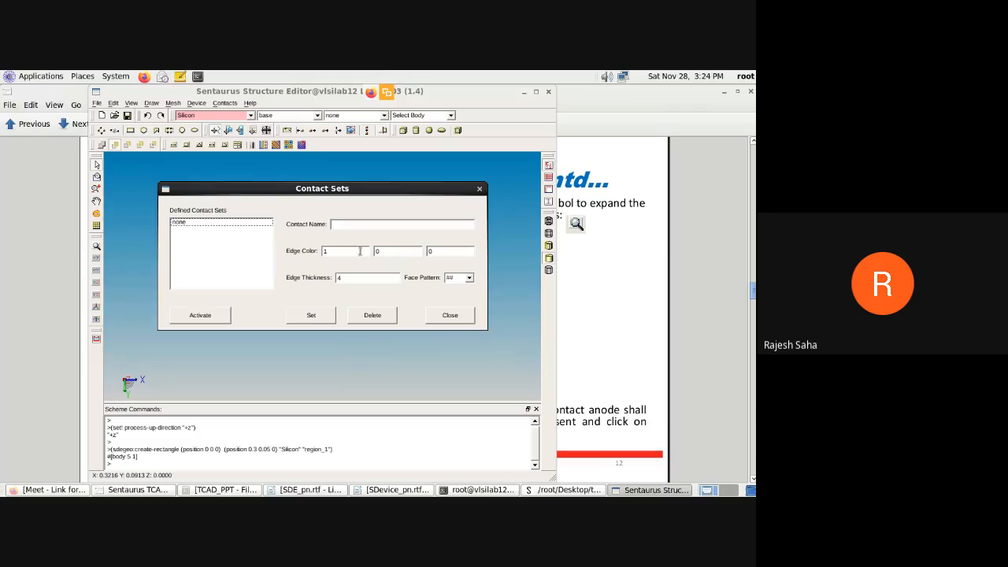
click(351, 223)
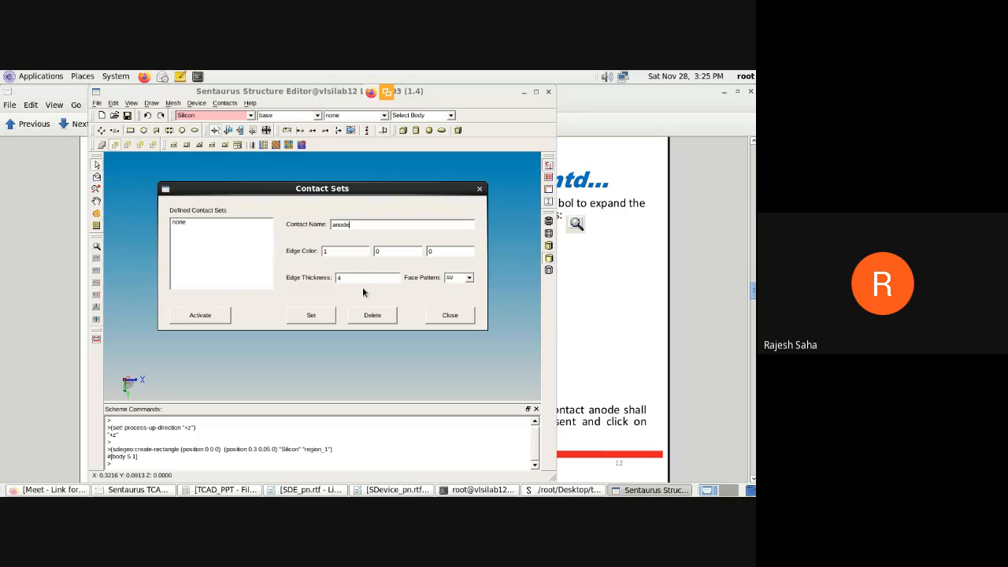
click(470, 278)
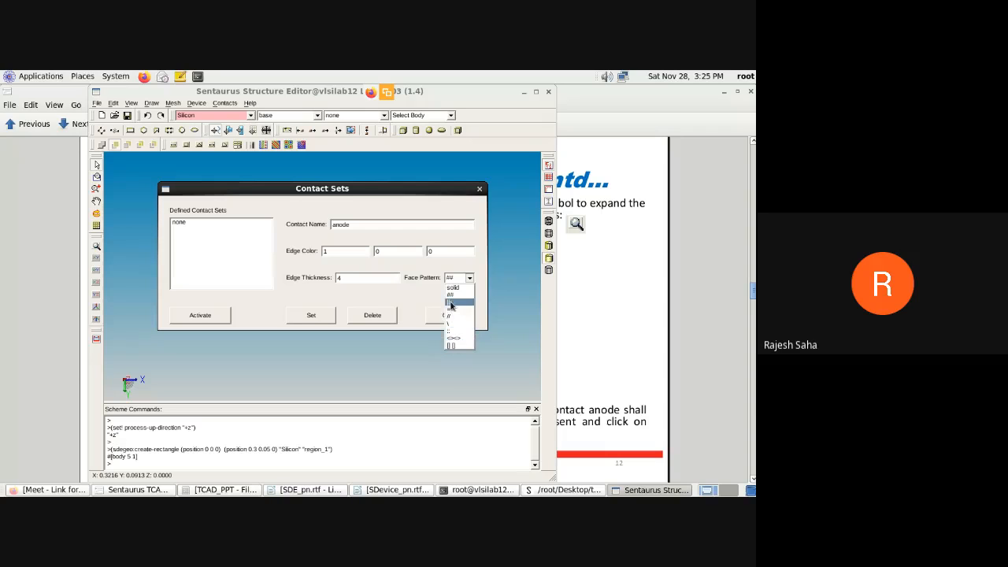
click(453, 301)
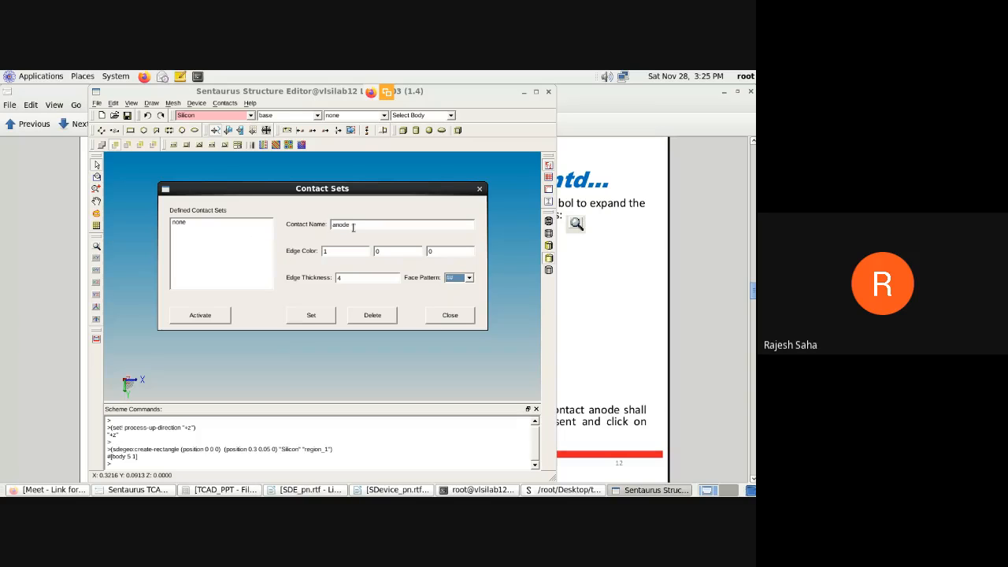
click(314, 316)
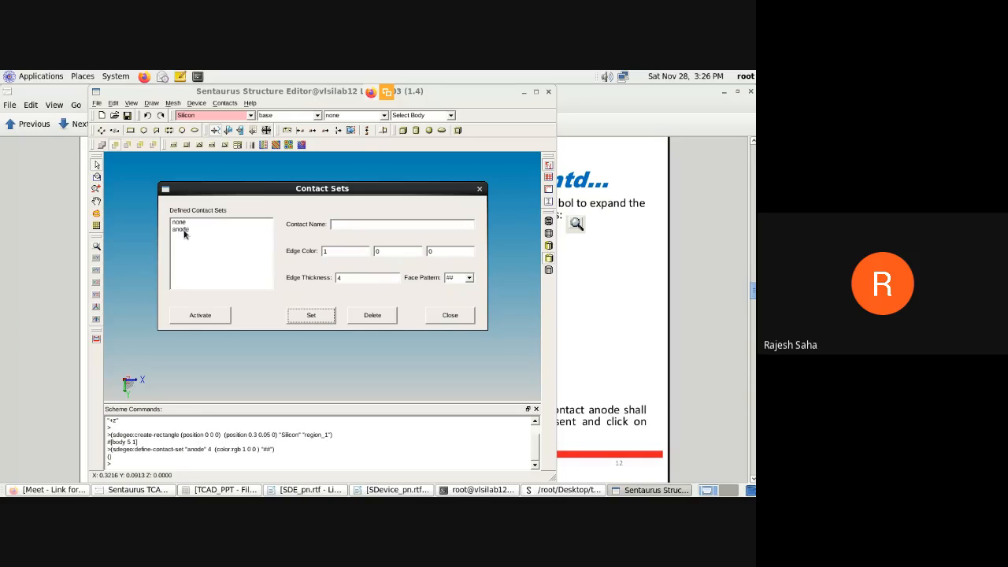
Recheck the slide and define a second contact set named cathode with edge color 1 0 1, edge thickness 4 and face pattern ||.
click(158, 490)
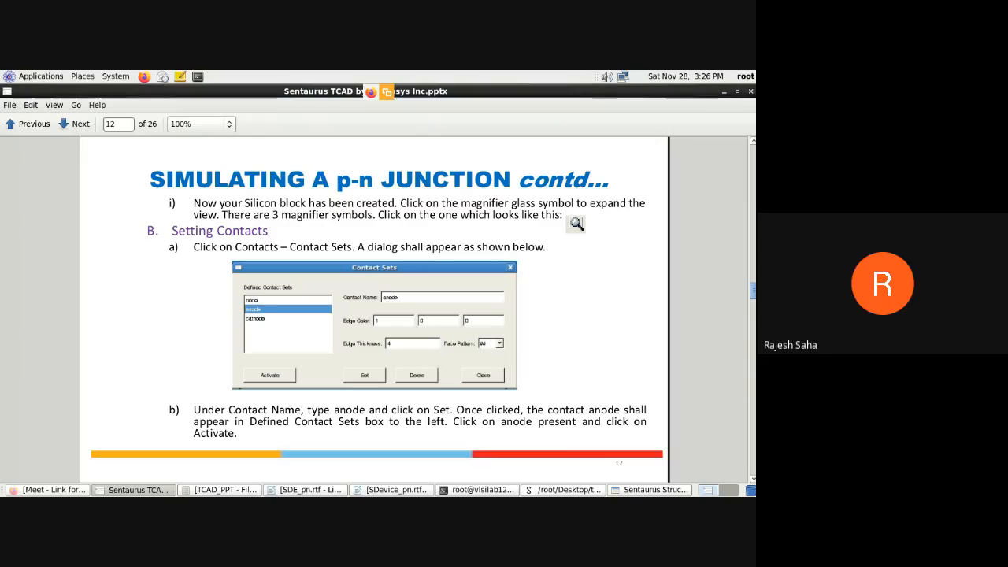
click(656, 490)
click(346, 225)
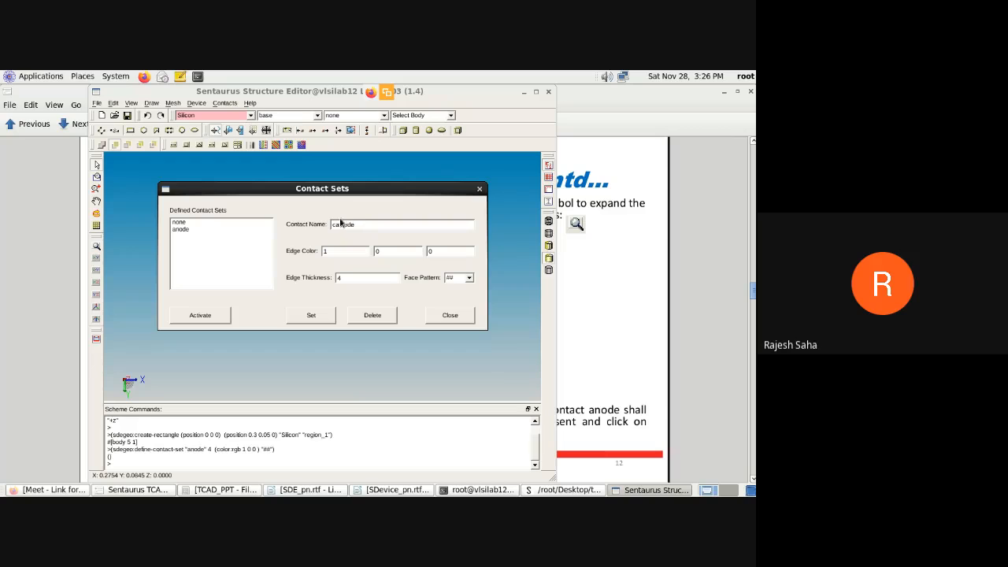
drag(443, 254, 422, 247)
click(470, 278)
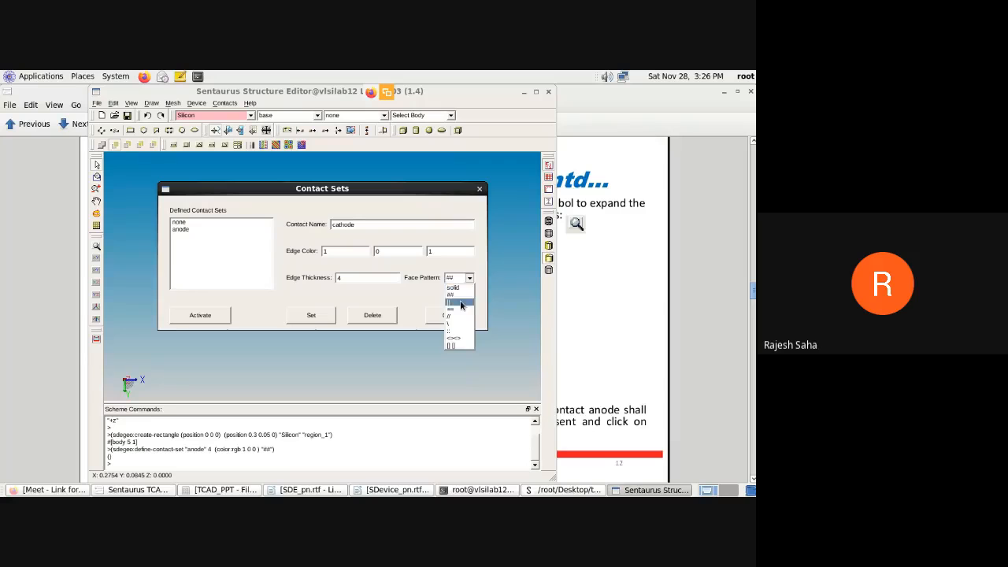
click(461, 304)
click(316, 316)
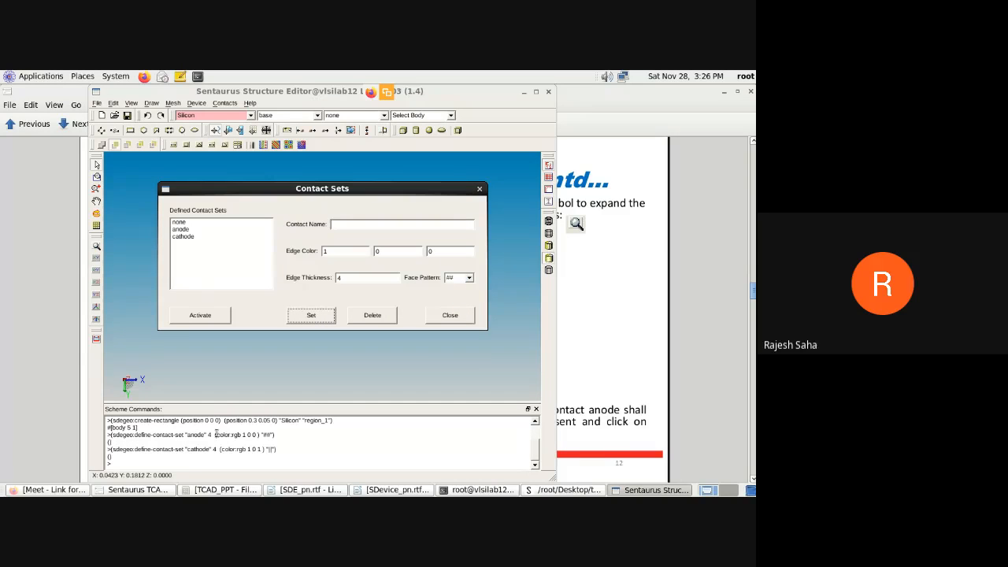
Consult the slide on activation, then activate the anode contact set followed by the cathode contact set.
click(138, 490)
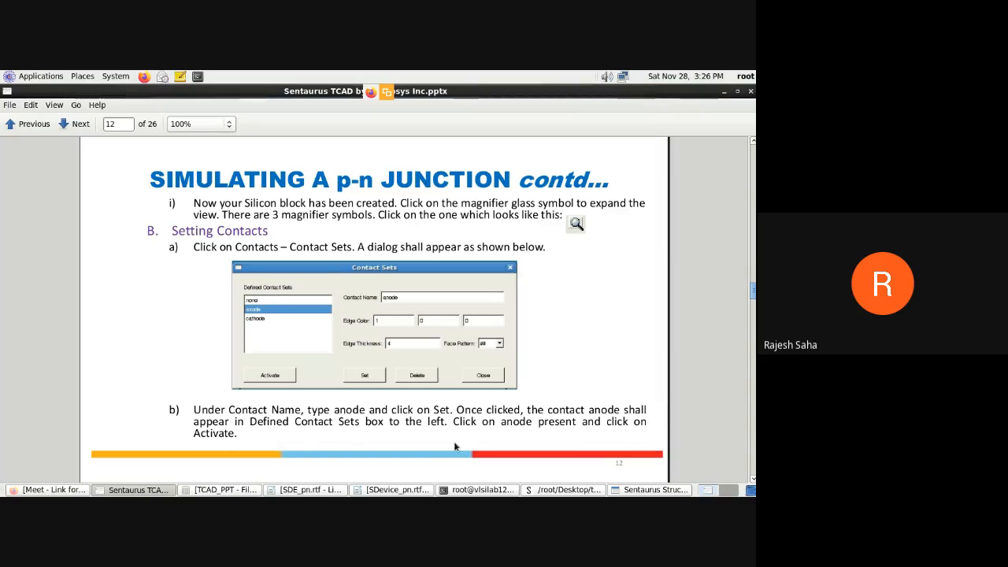
click(642, 489)
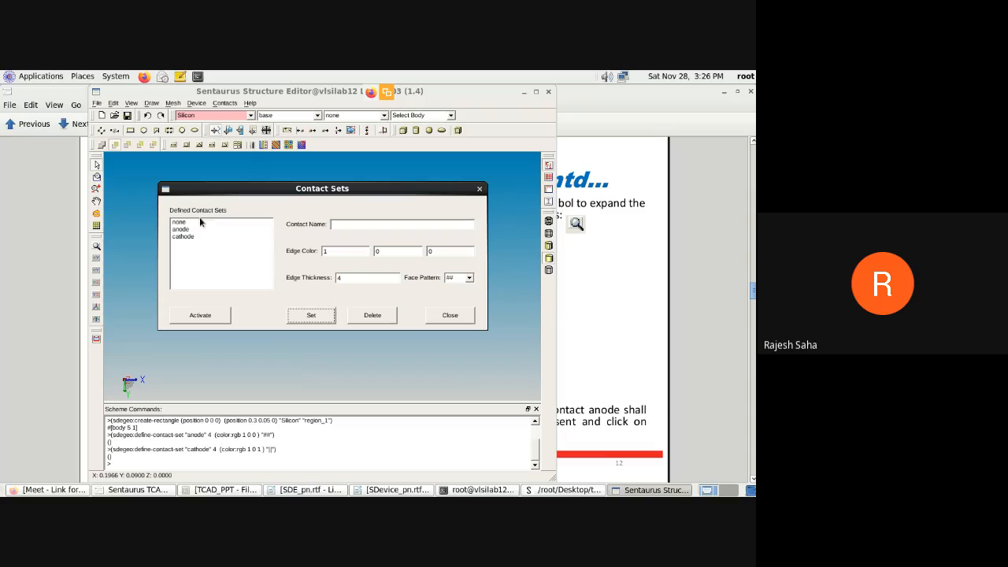
click(183, 229)
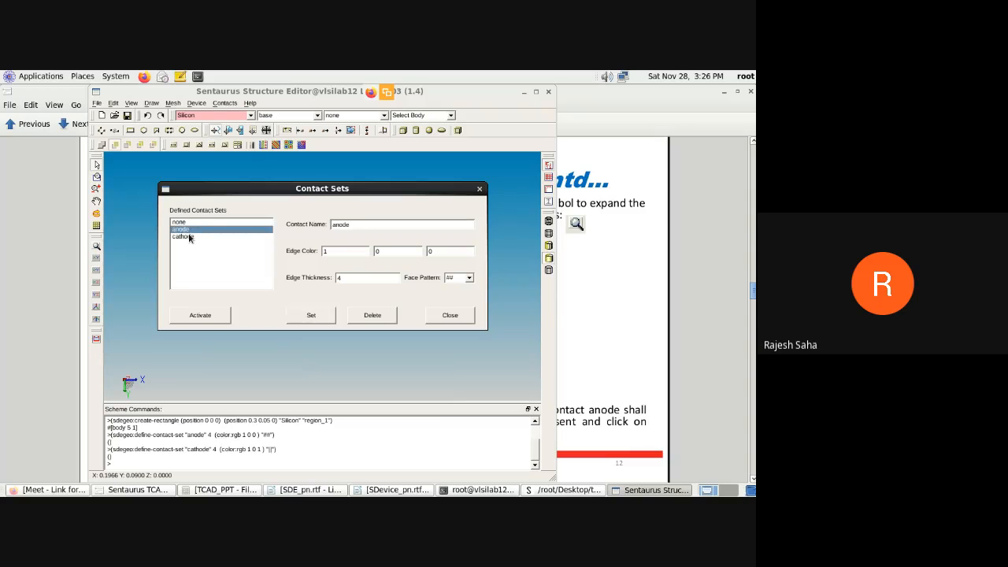
click(207, 315)
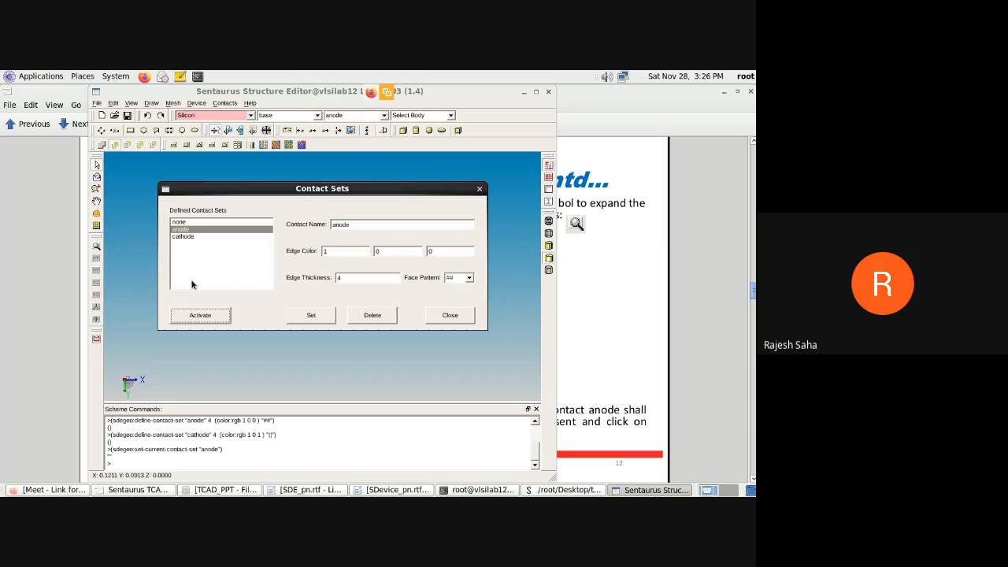
click(187, 238)
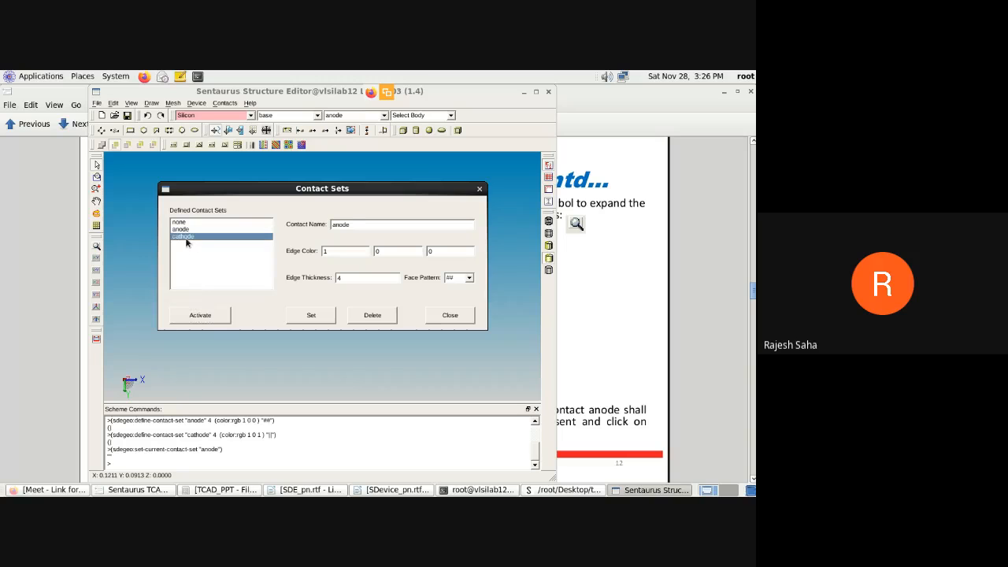
click(209, 318)
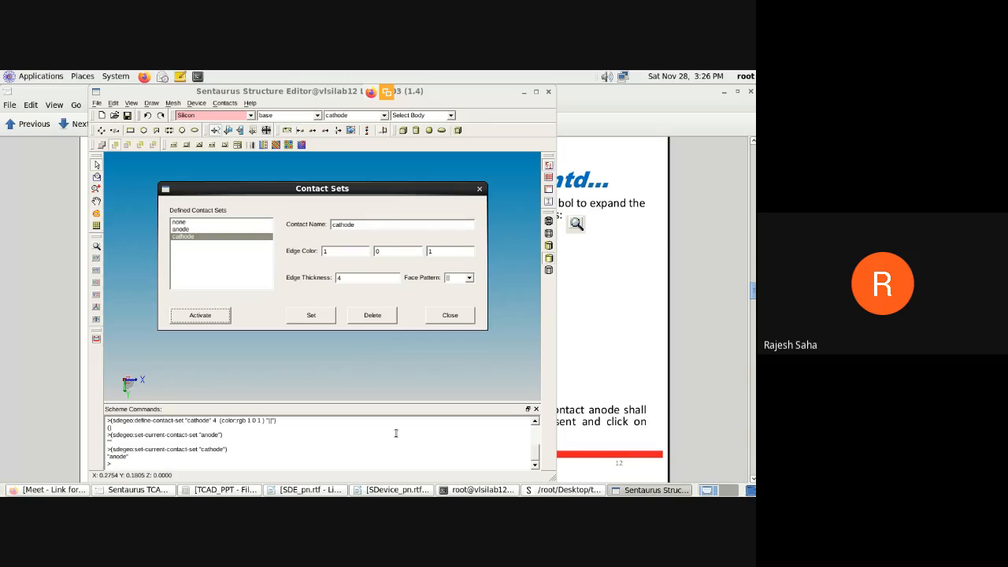
Read the slide on completing the contact definitions, return to Sentaurus Structure Editor and close the Contact Sets dialog.
click(138, 490)
scroll(175, 390, down, 4)
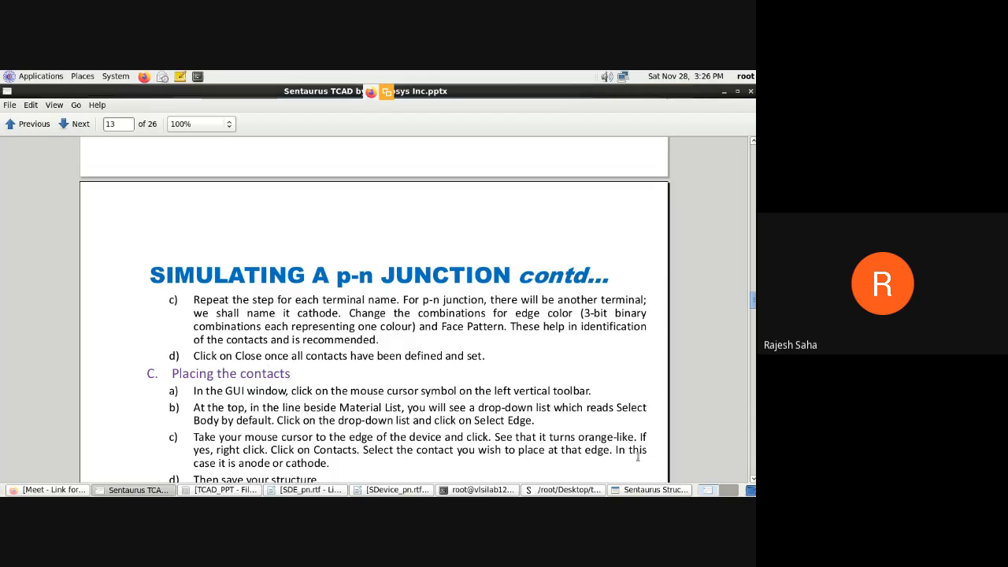
click(642, 490)
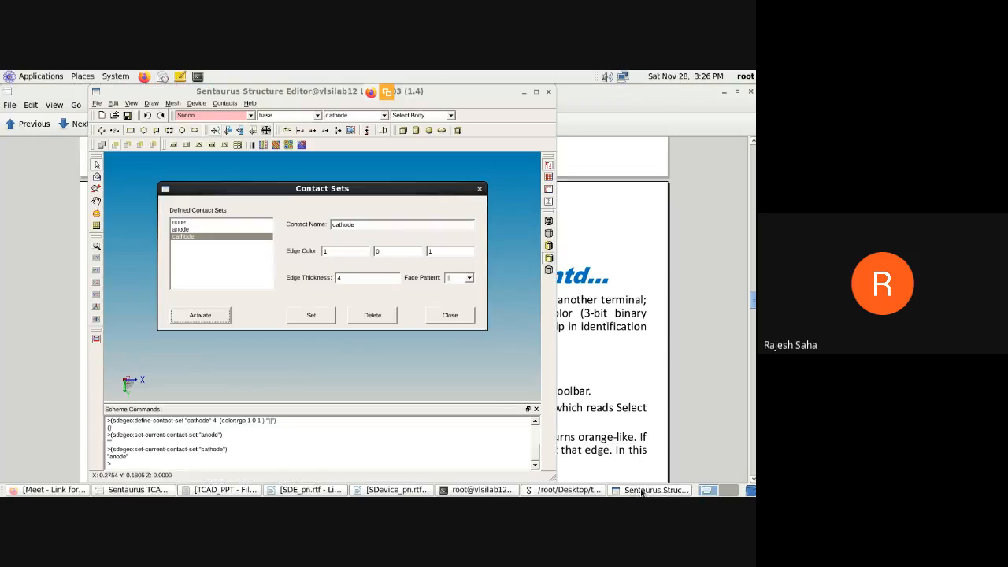
click(460, 318)
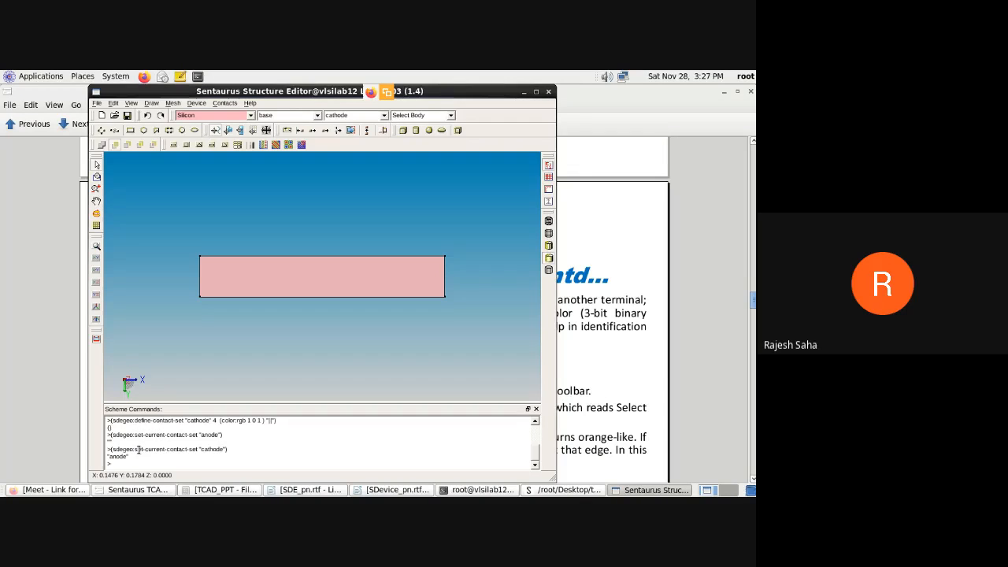
Switch back to the slides and read the instructions on placing the contacts on the device edges.
click(141, 490)
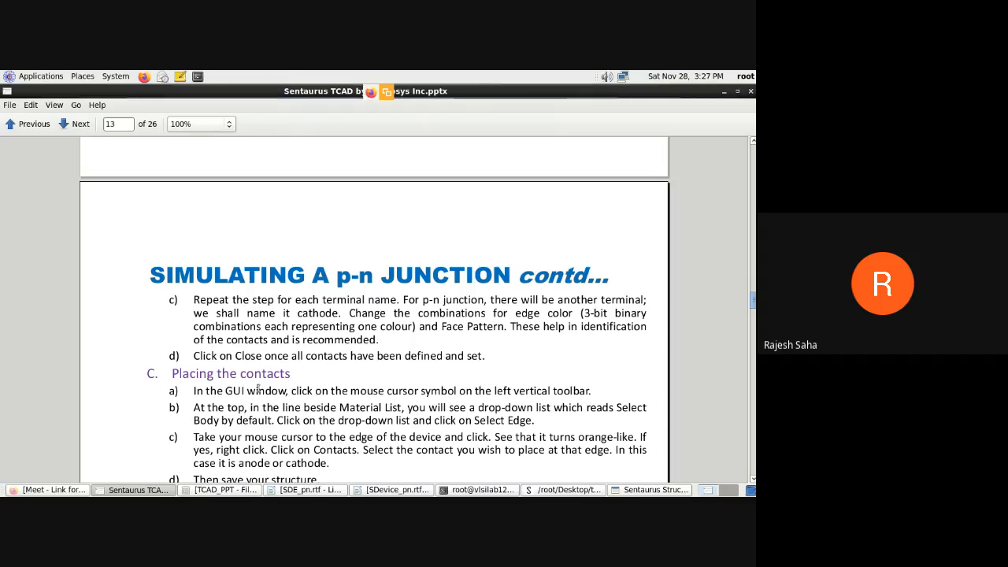